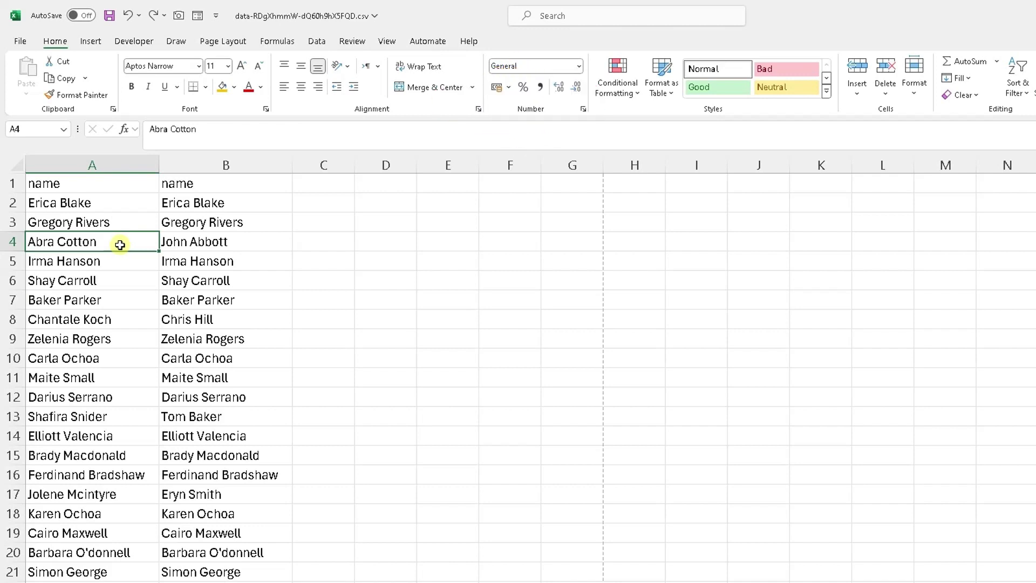
Try selecting column A, column B, and ranges of names down column A.
drag(106, 163, 191, 165)
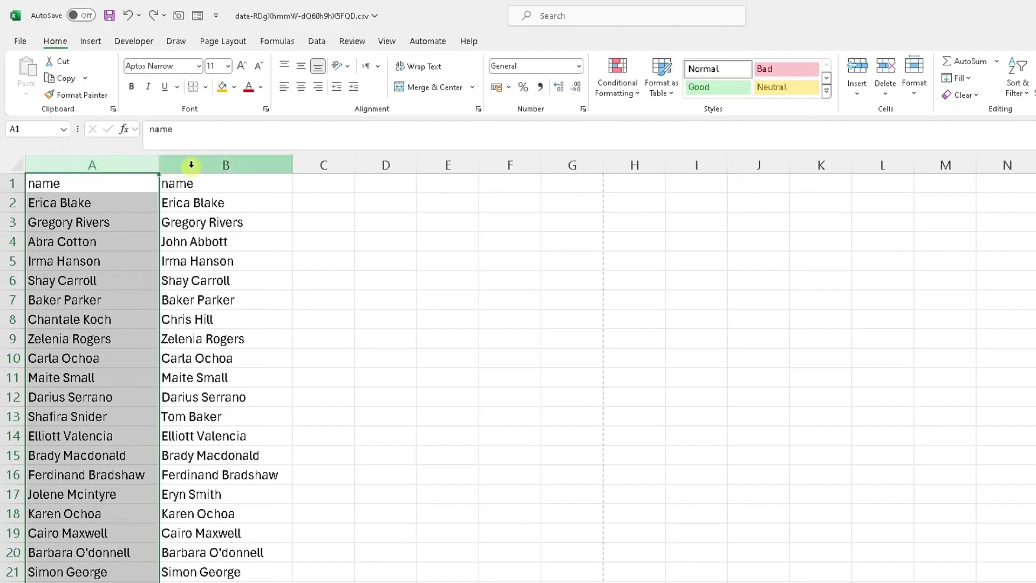
click(191, 165)
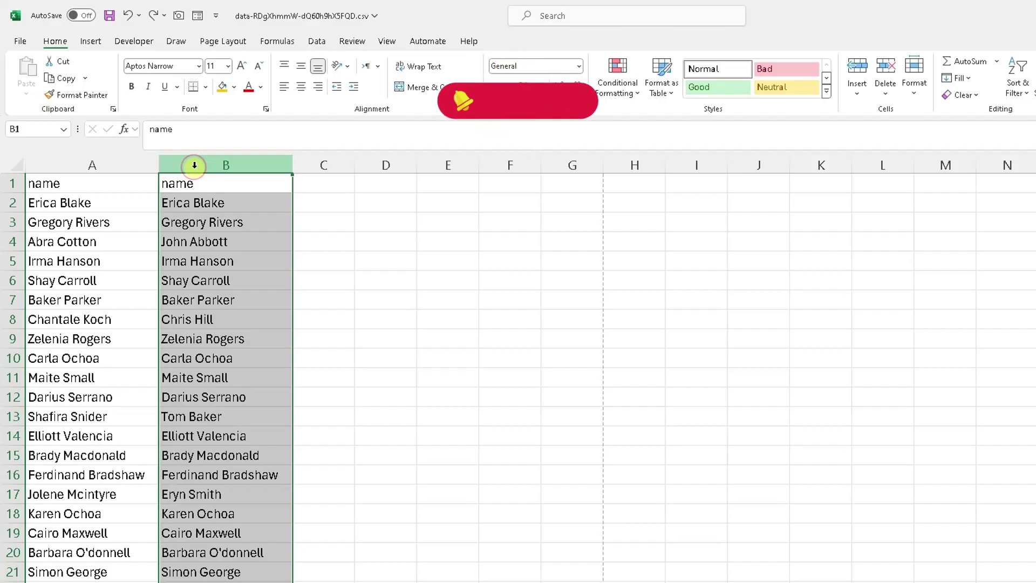
click(131, 216)
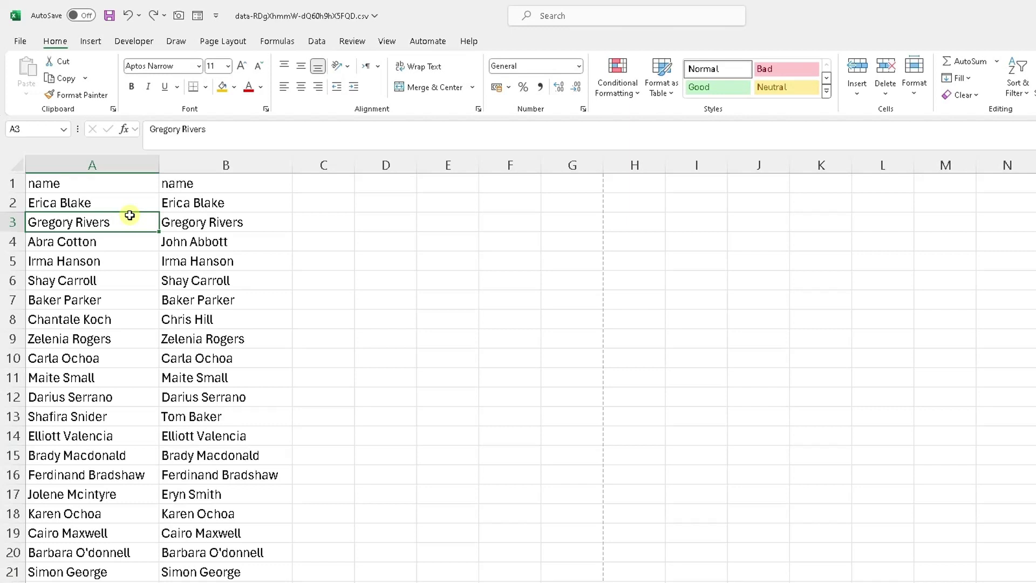
drag(122, 201, 115, 582)
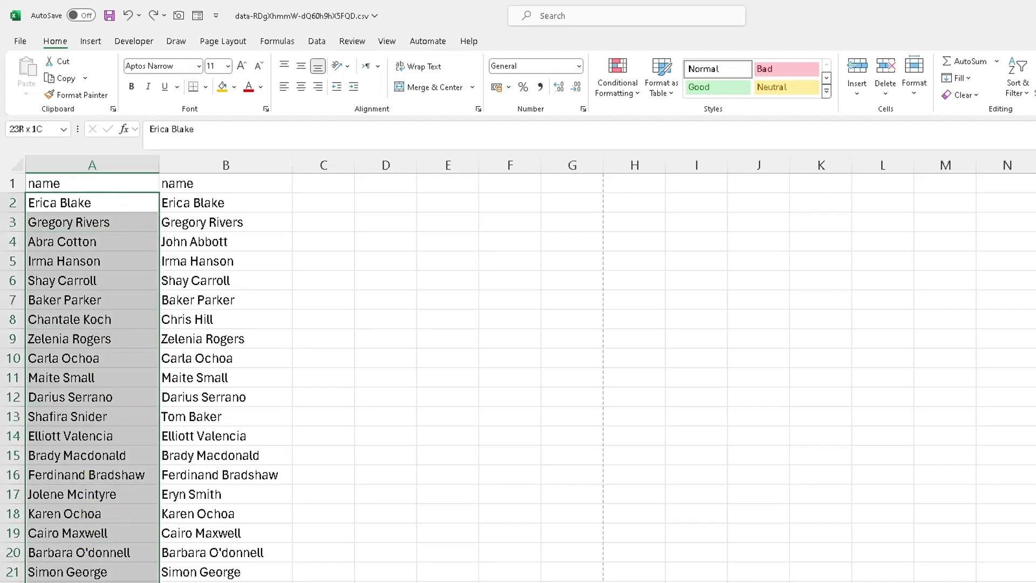
drag(116, 582, 86, 356)
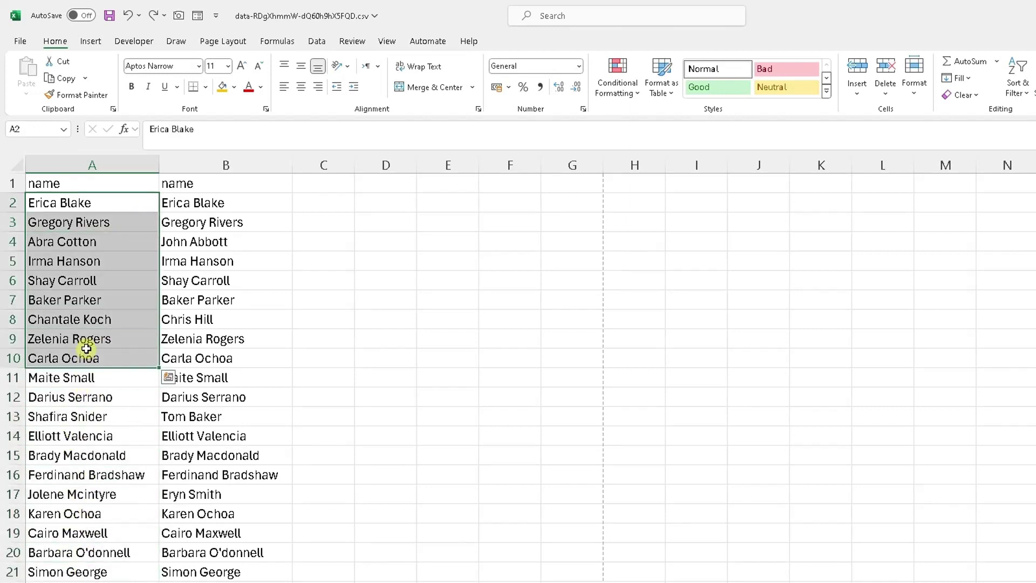
click(85, 261)
Compare names in rows 2–4 across both columns, finding the John Abbott mismatch in B4.
click(76, 204)
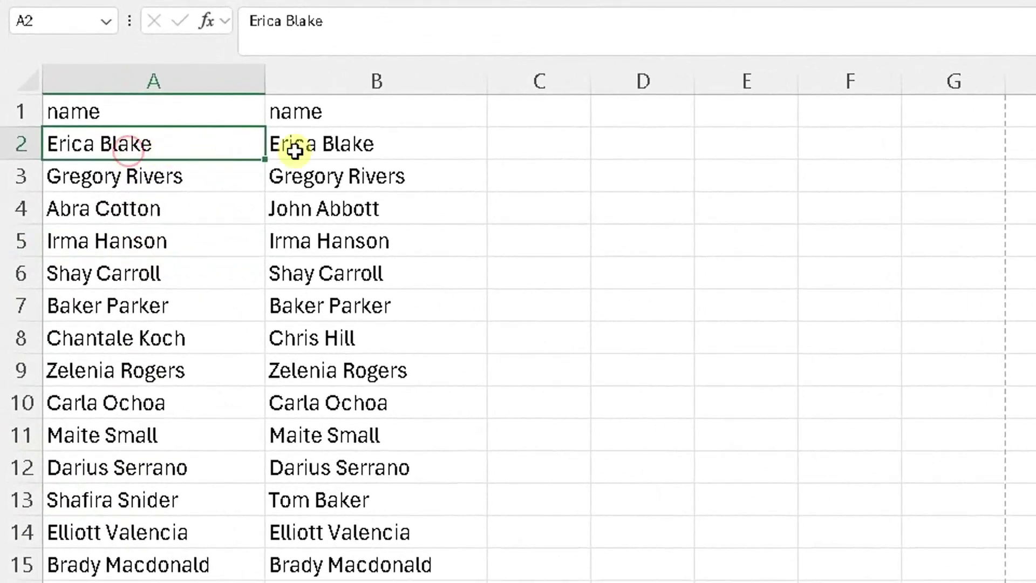
click(299, 150)
click(196, 185)
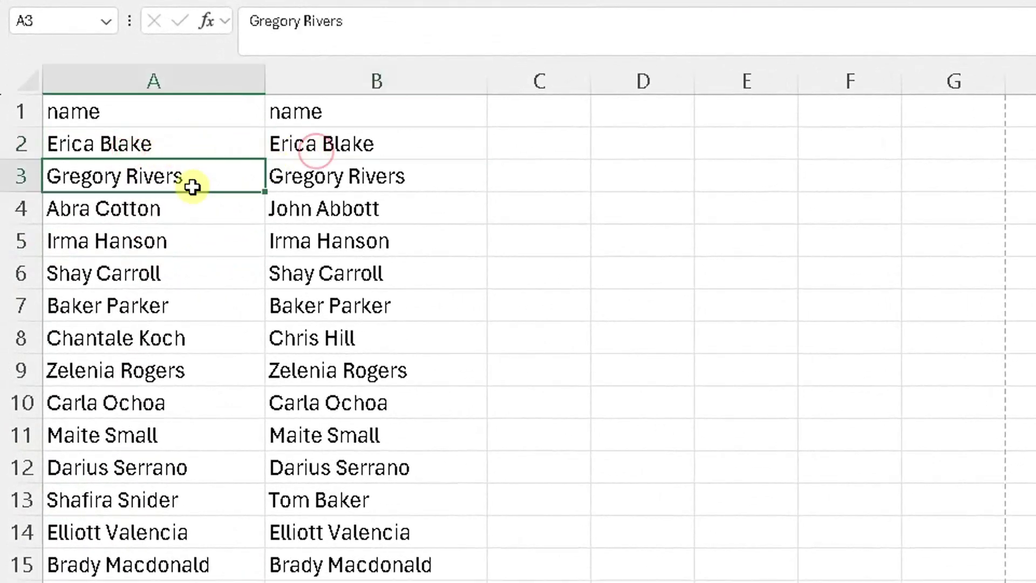
click(312, 186)
click(149, 205)
click(294, 210)
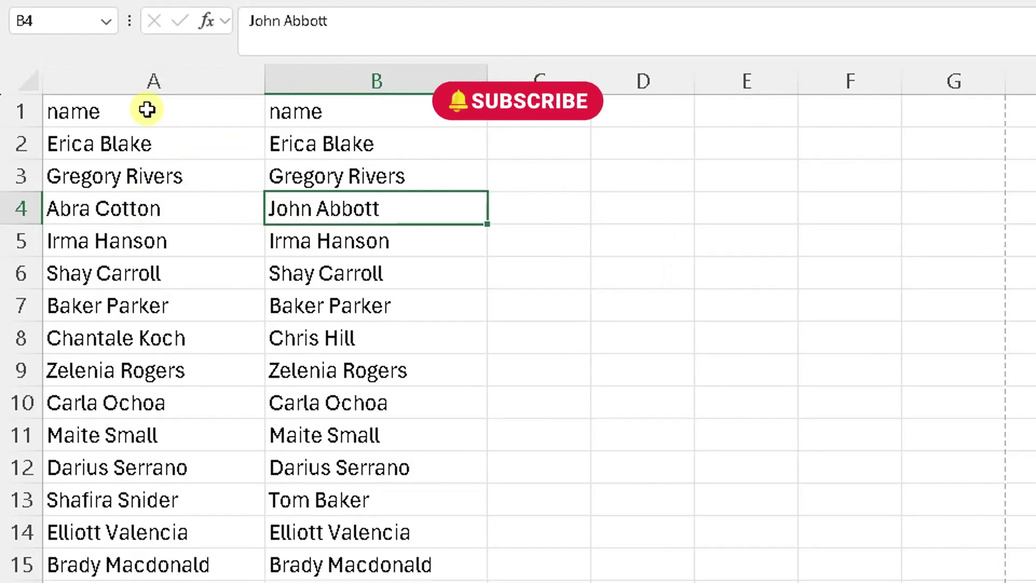
Select the whole name list A1:B21 with Ctrl+A, with A1 as the active cell.
click(151, 151)
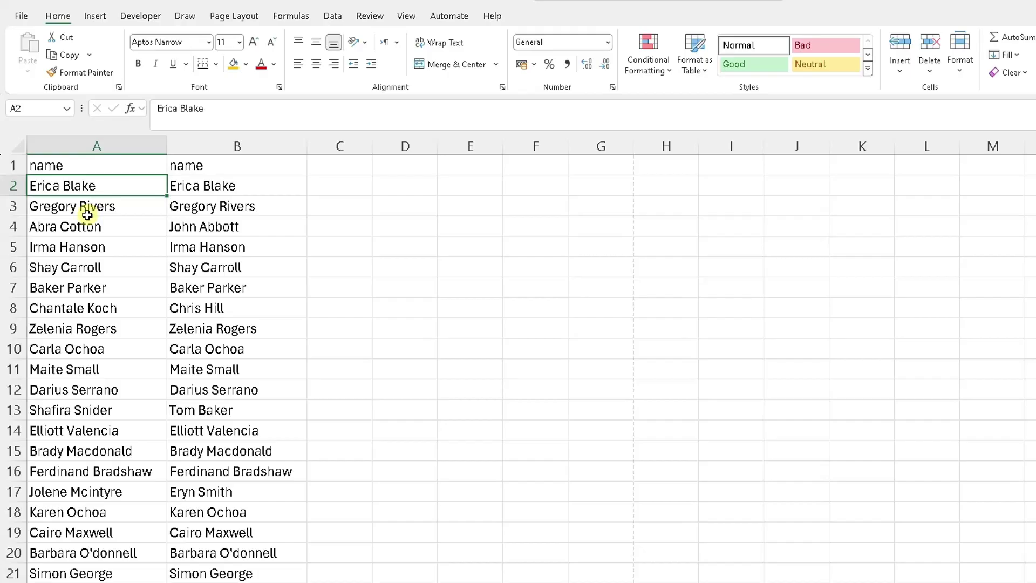
key(ctrl+a)
key(ctrl+a)
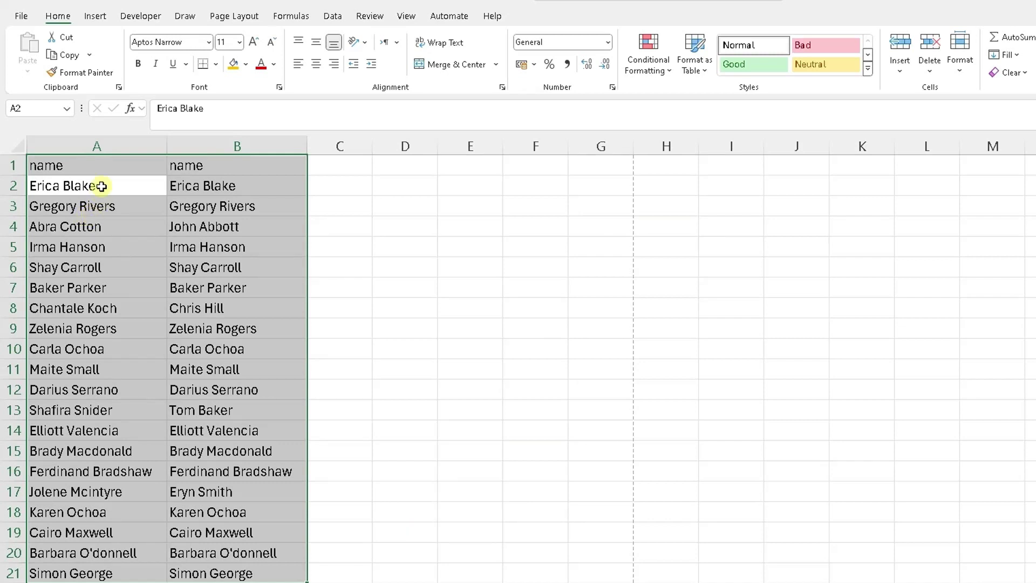
click(104, 166)
mouse_move(104, 167)
mouse_down()
mouse_move(109, 183)
mouse_move(110, 168)
mouse_move(134, 196)
mouse_move(208, 391)
mouse_move(208, 567)
mouse_up()
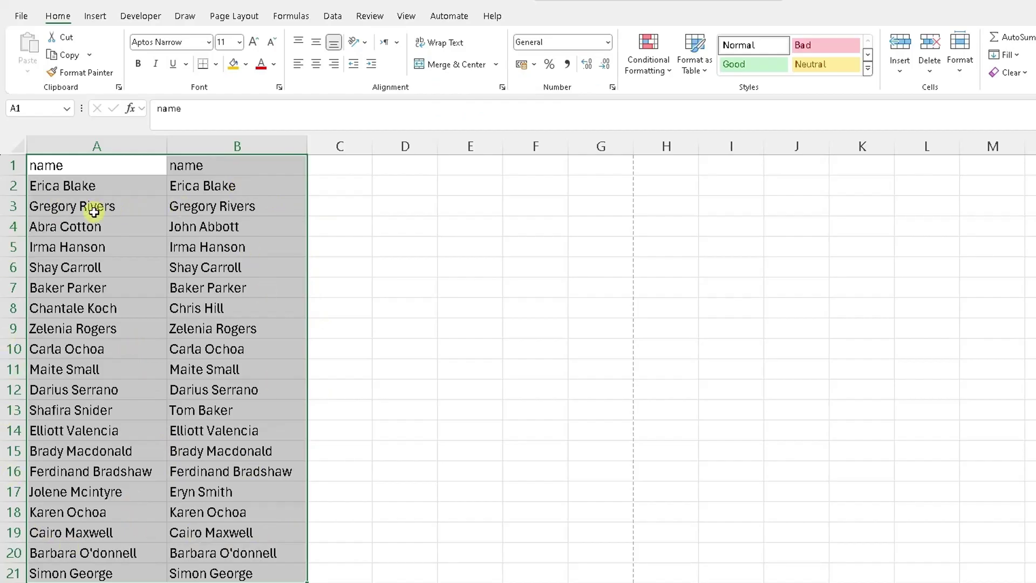
Select row differences with Ctrl+\, picking out B4, B8, B13 and B17.
key(ctrl+backslash)
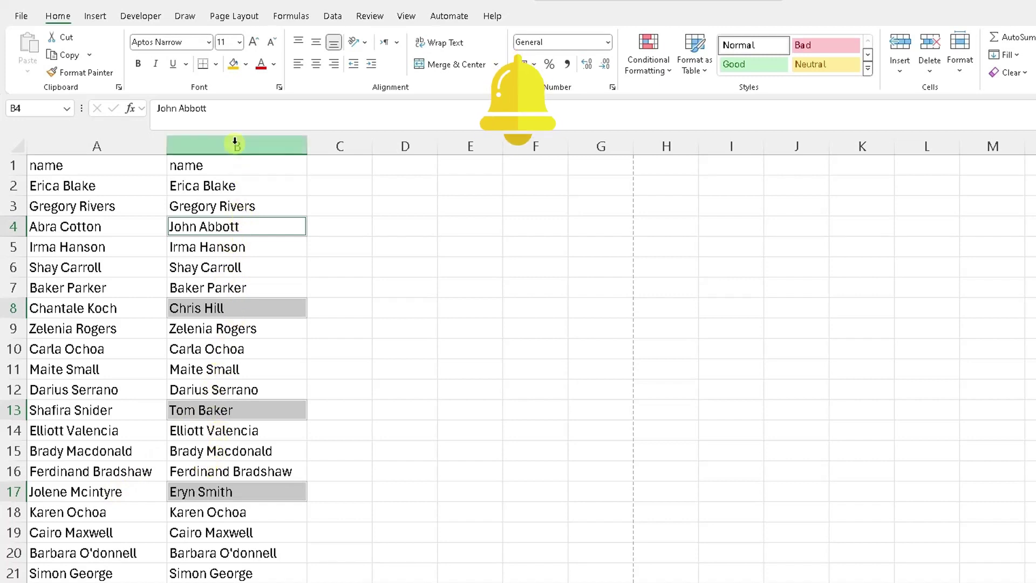
Fill B4, B8, B13 and B17 with the gold standard colour.
click(243, 66)
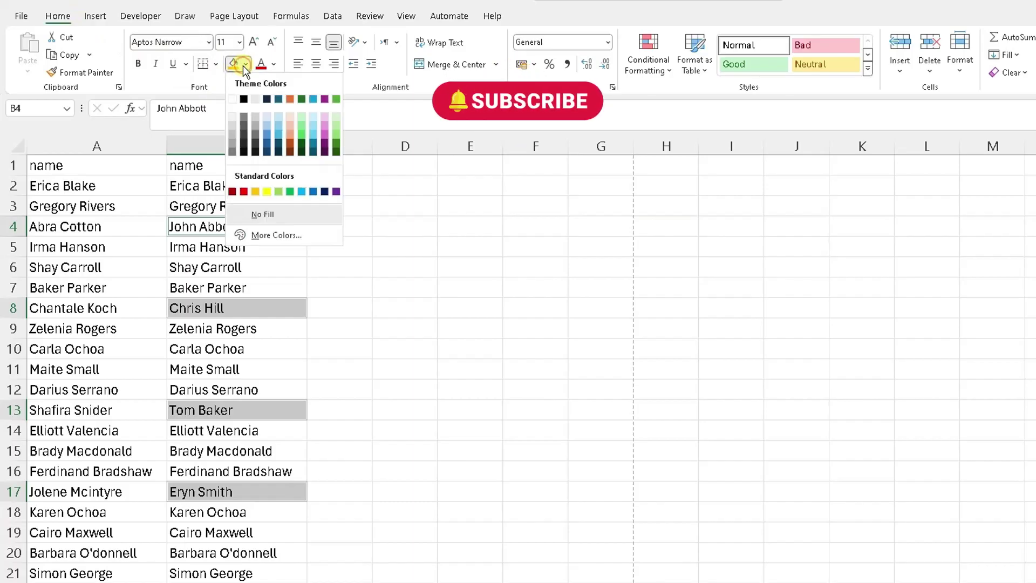
click(254, 191)
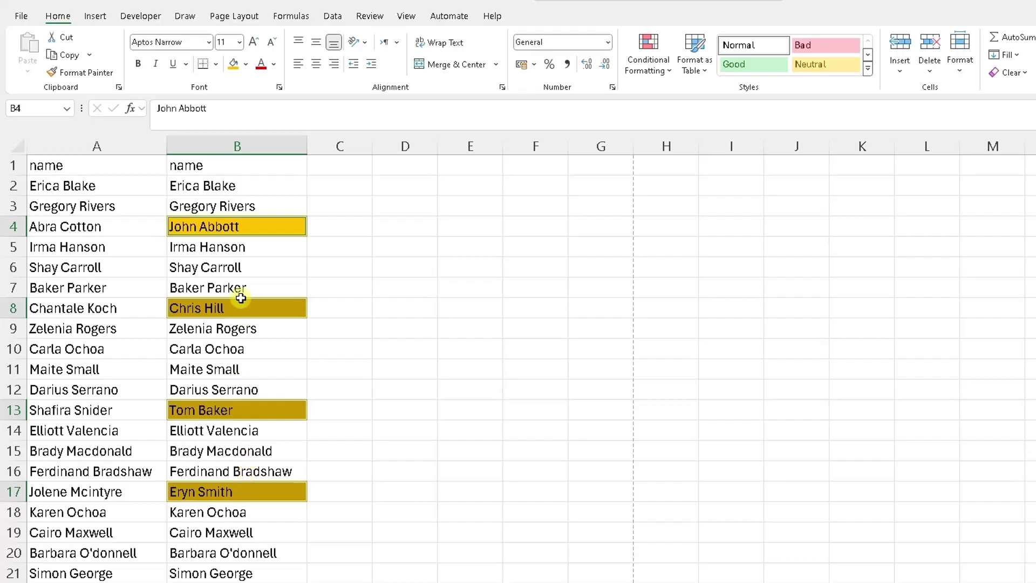
Undo the gold fill and reselect the whole name list A1:B21.
key(ctrl+z)
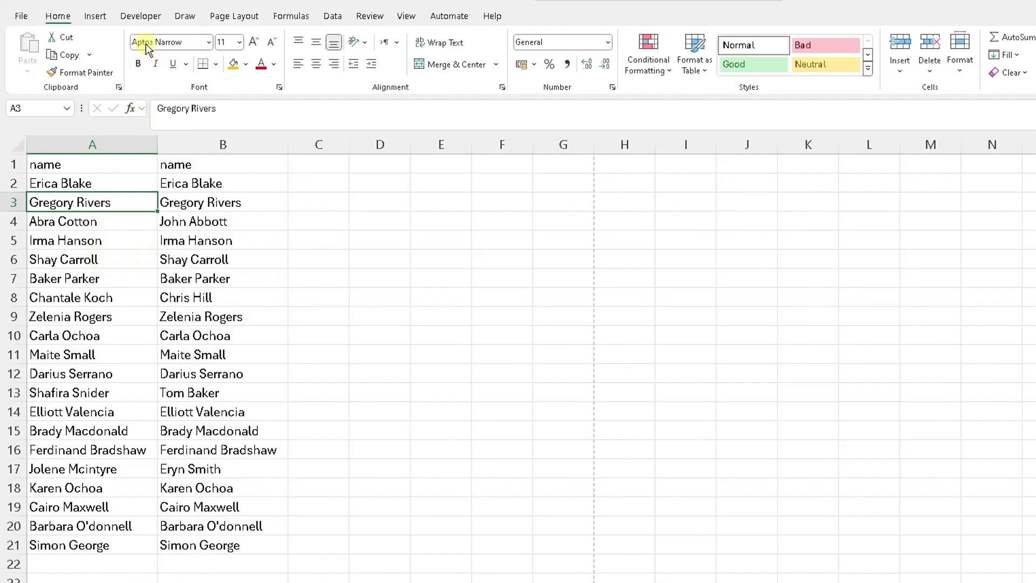
scroll(129, 148, up, 1)
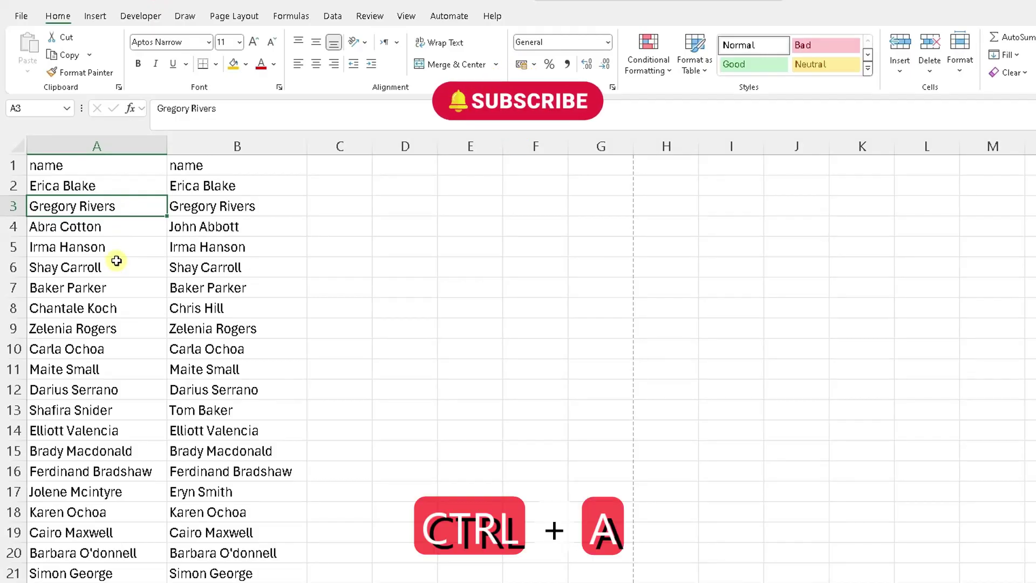
key(ctrl+a)
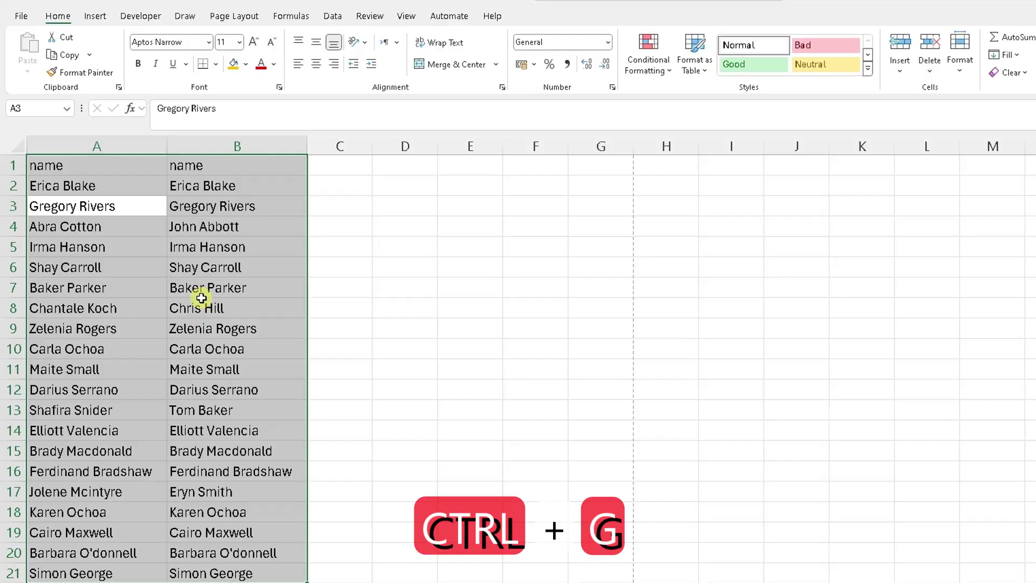
Use Go To Special with Row differences to select B4, B8, B13 and B17.
key(ctrl+g)
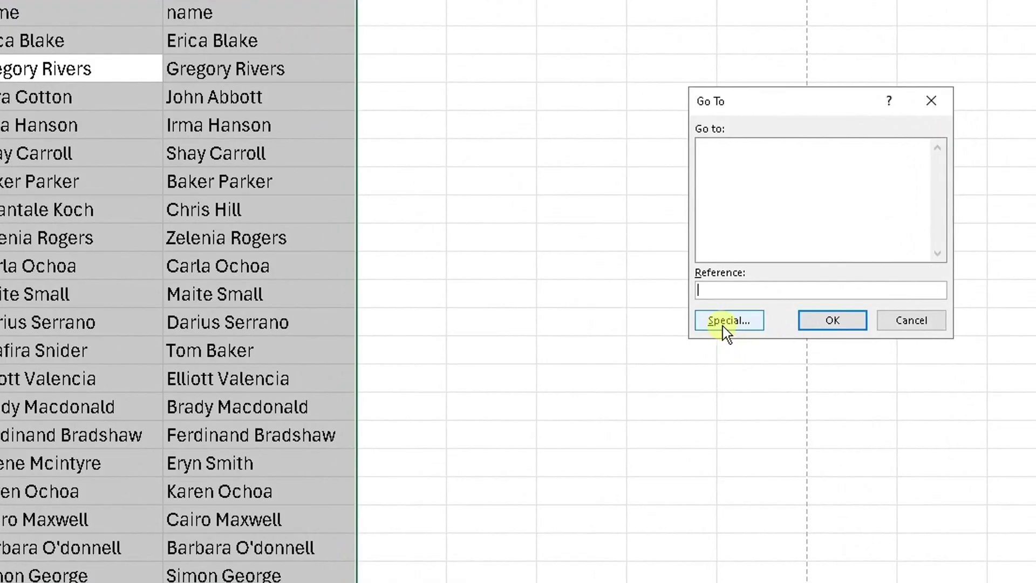
click(724, 323)
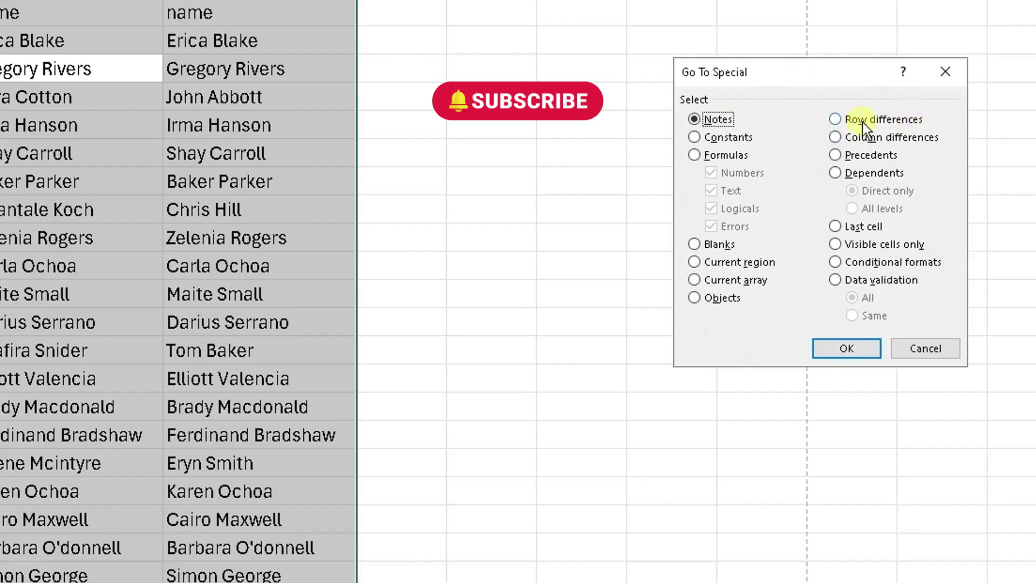
click(835, 120)
click(824, 350)
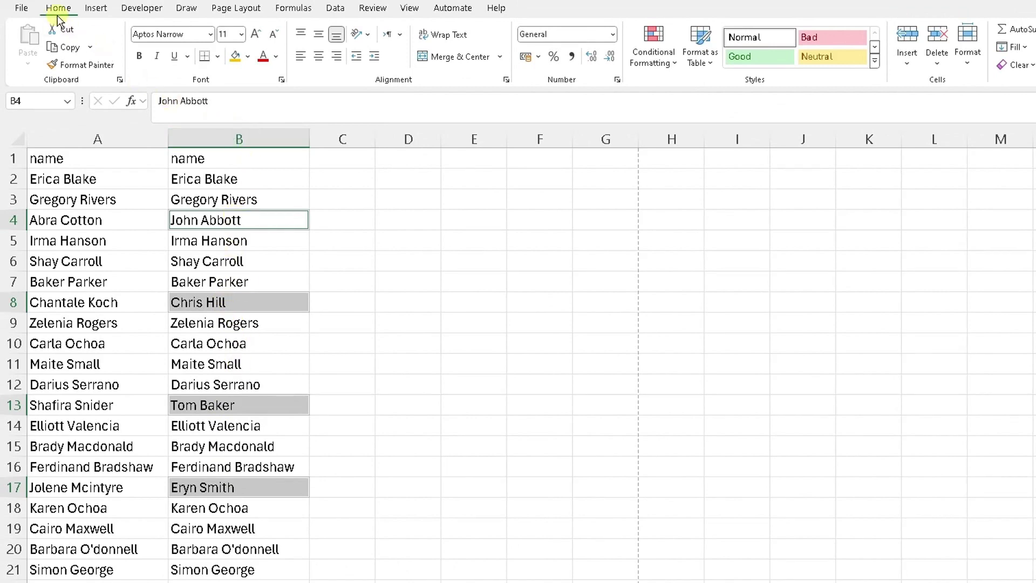
Apply Yellow fill to the mismatched names in B4, B8, B13 and B17.
click(249, 58)
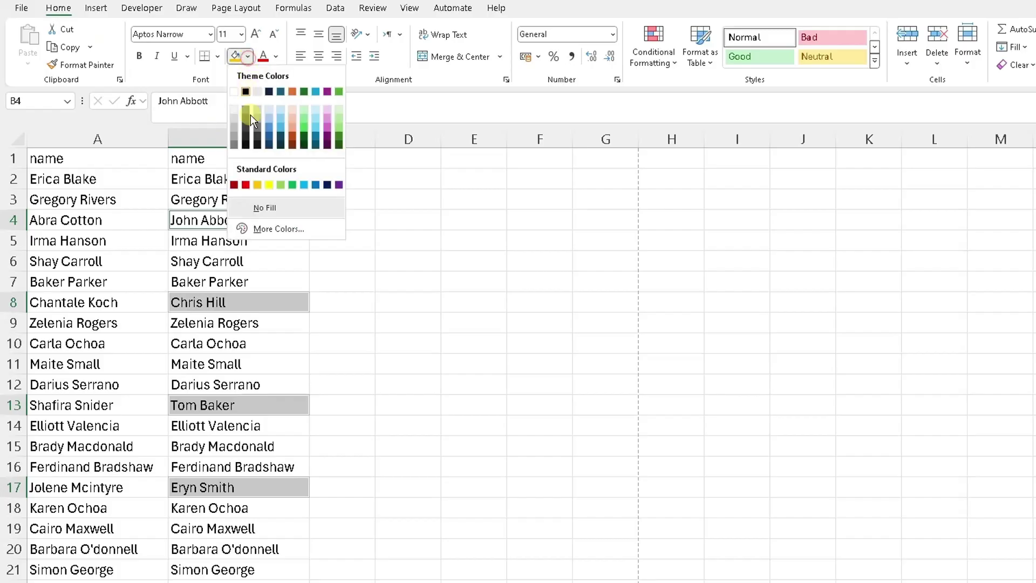
click(268, 184)
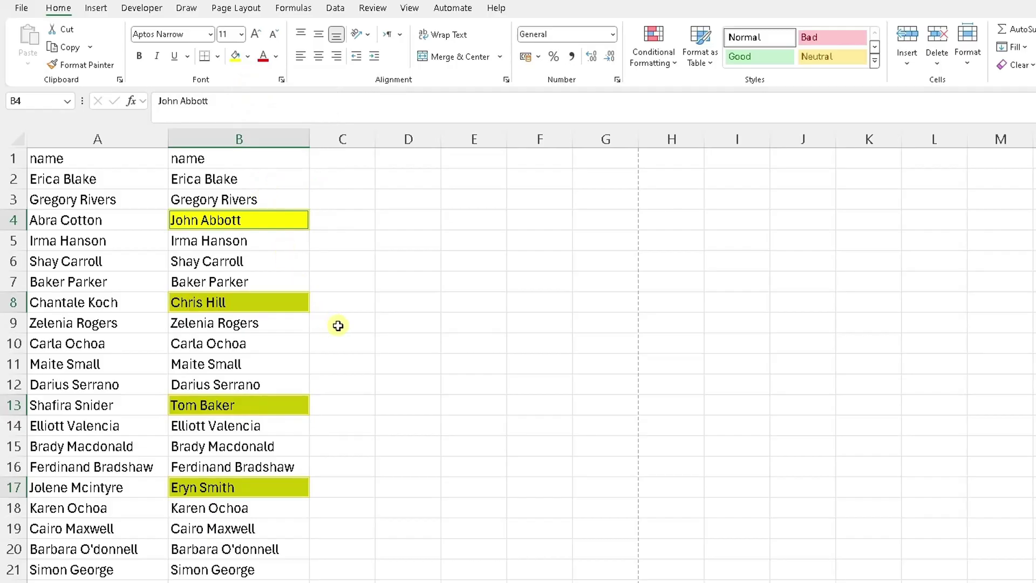